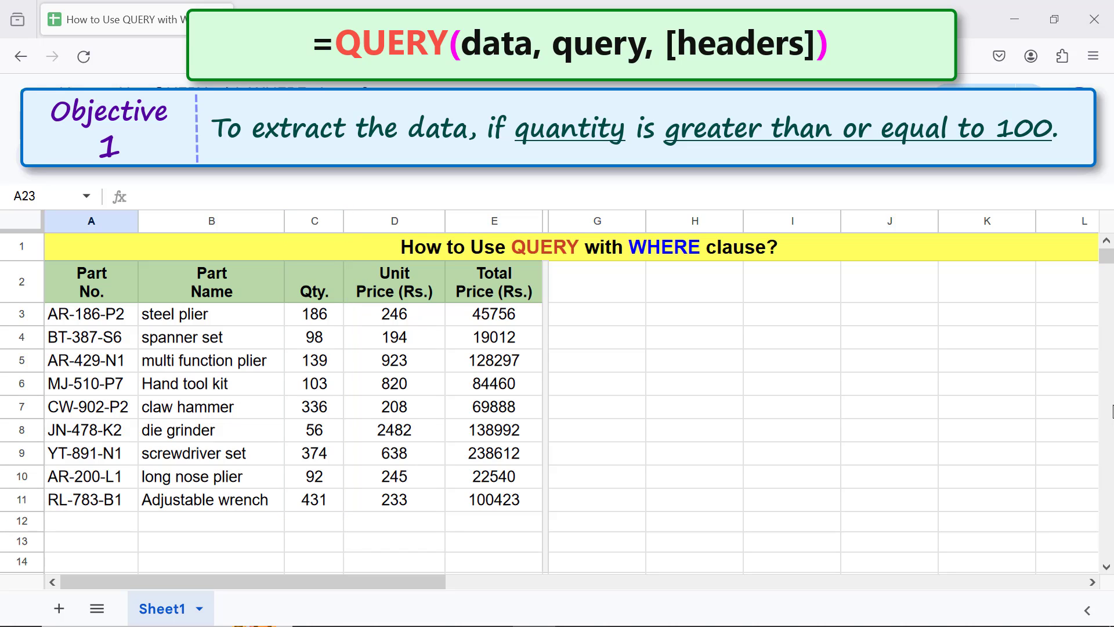
Enter =QUERY(A2:E11,"select * where C>=100") in G2 to list parts with quantity ≥100
left_click(590, 299)
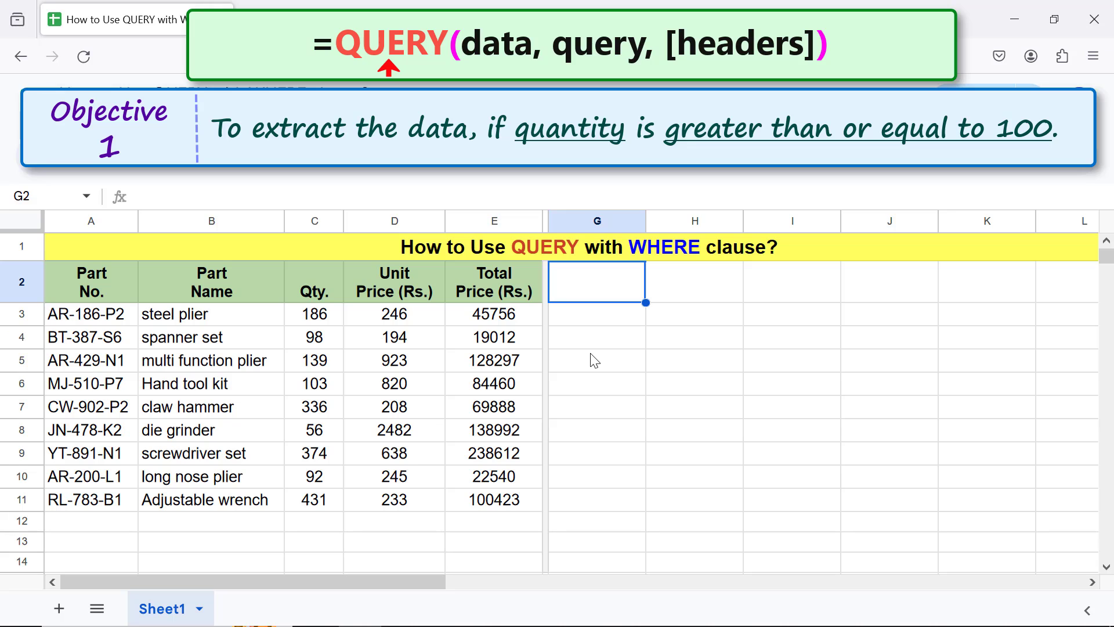
type("=que")
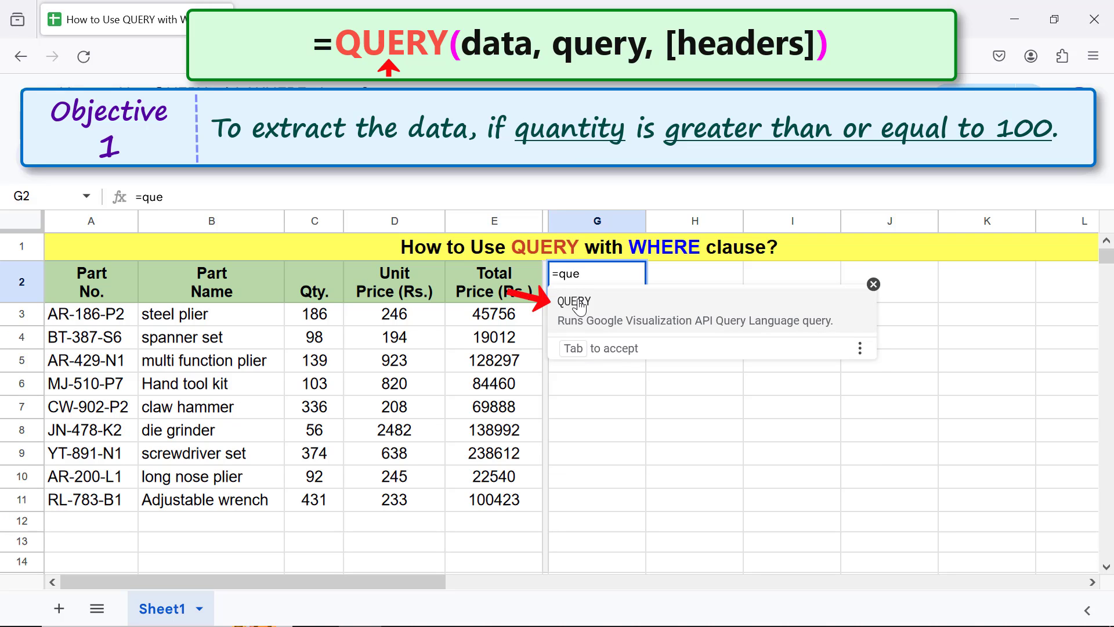
left_click(578, 305)
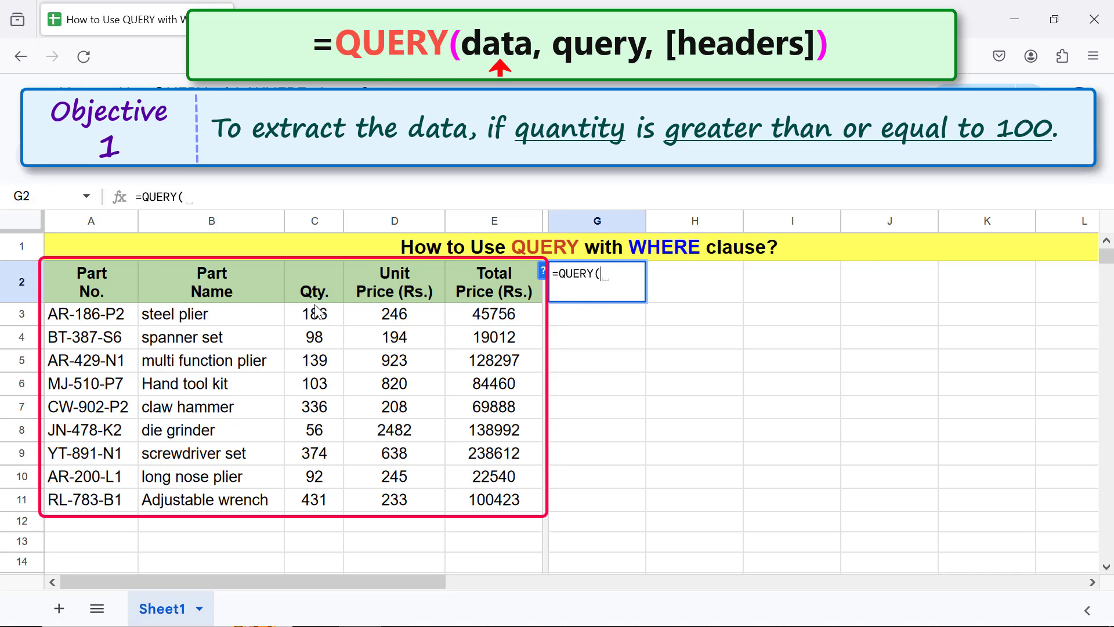
left_click(121, 283)
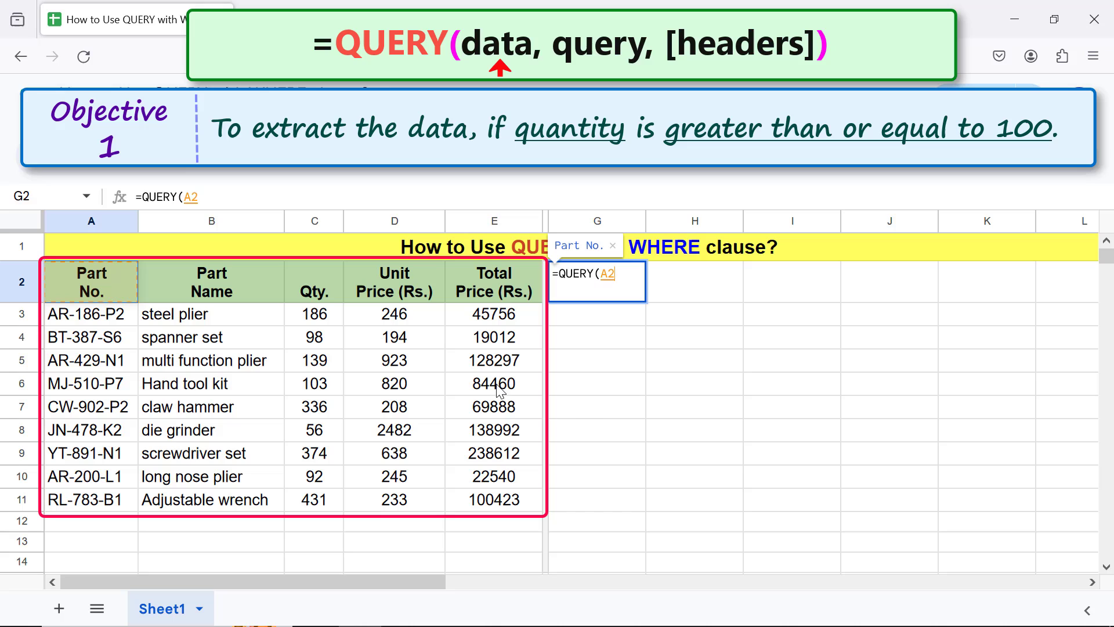
left_click(505, 498, "shift")
type(",")
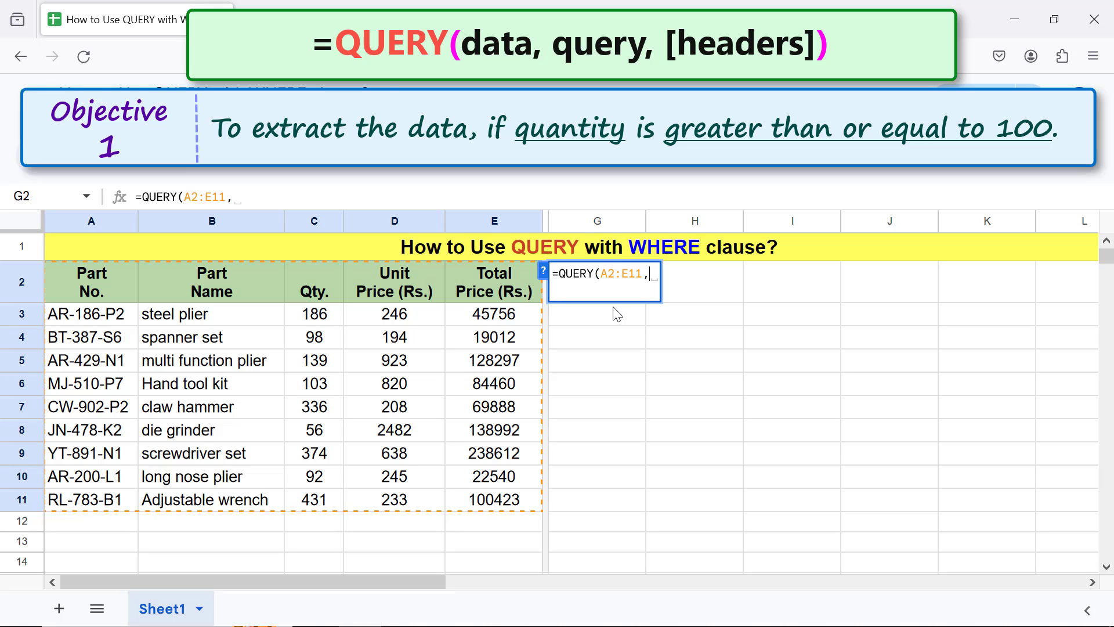
type("\"selec")
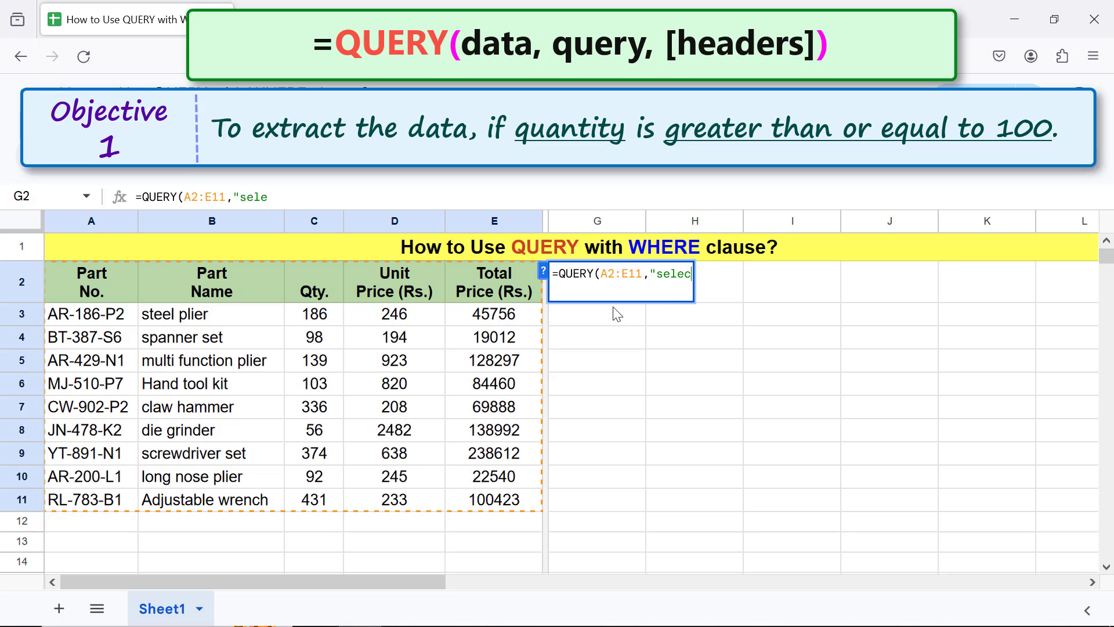
type("t *")
type(" where C>=100")
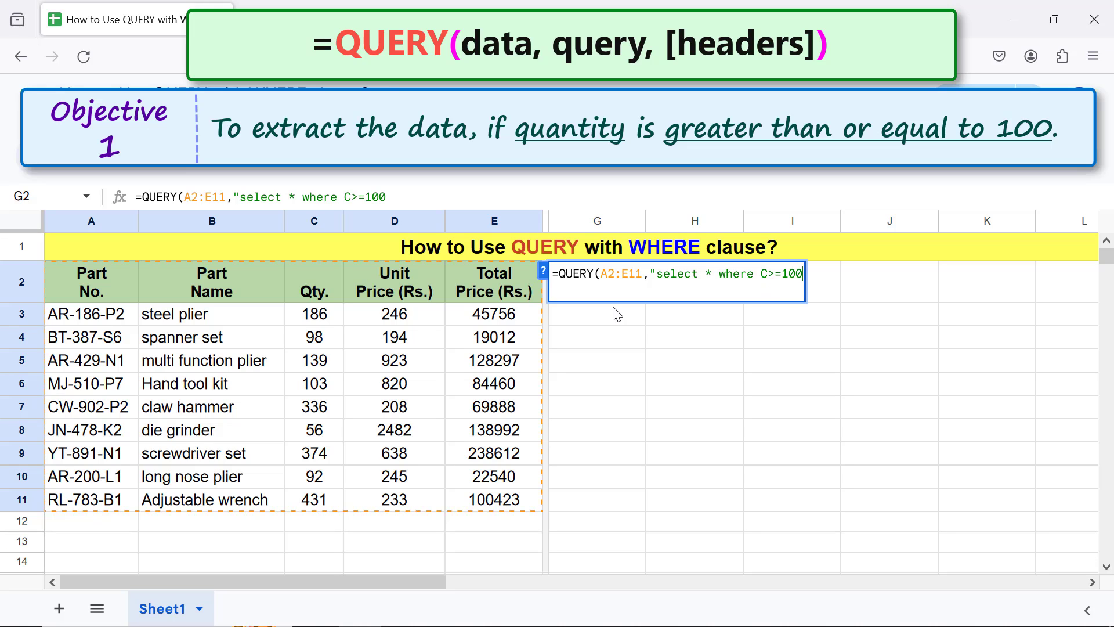
type("\")")
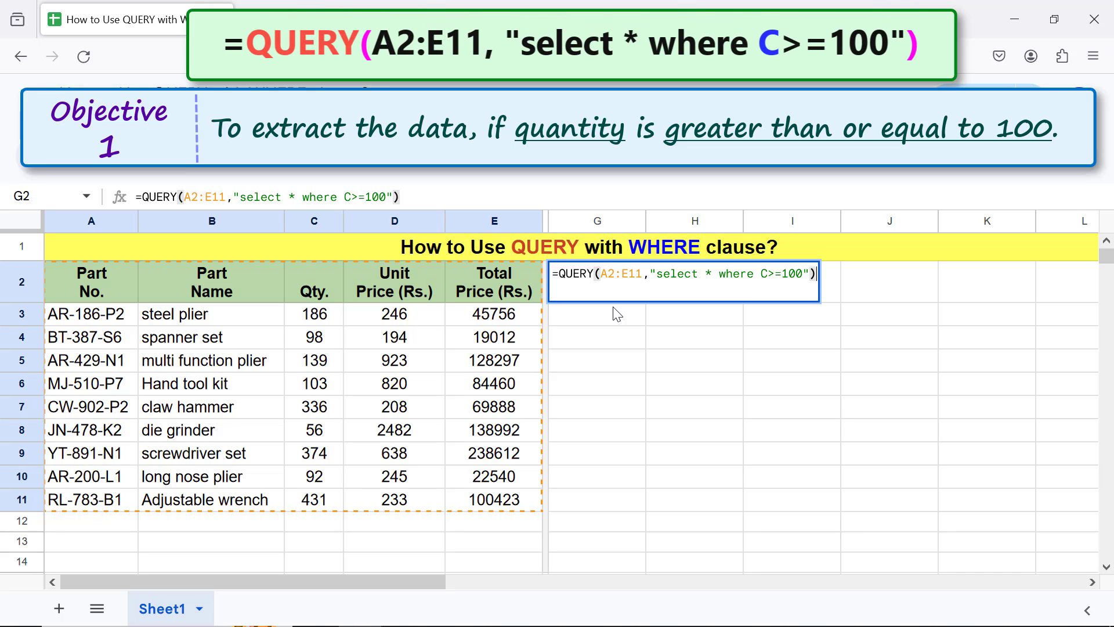
key("Return")
left_click(578, 448)
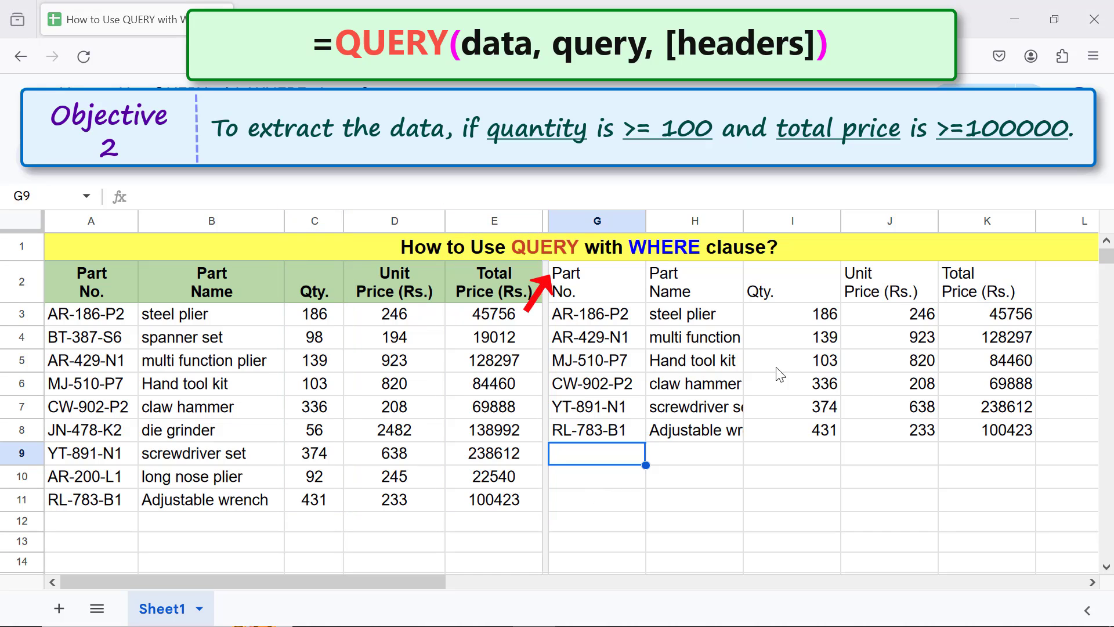
Extend the G2 query condition with AND E>=100000 so total price must also be ≥100000
left_click(609, 292)
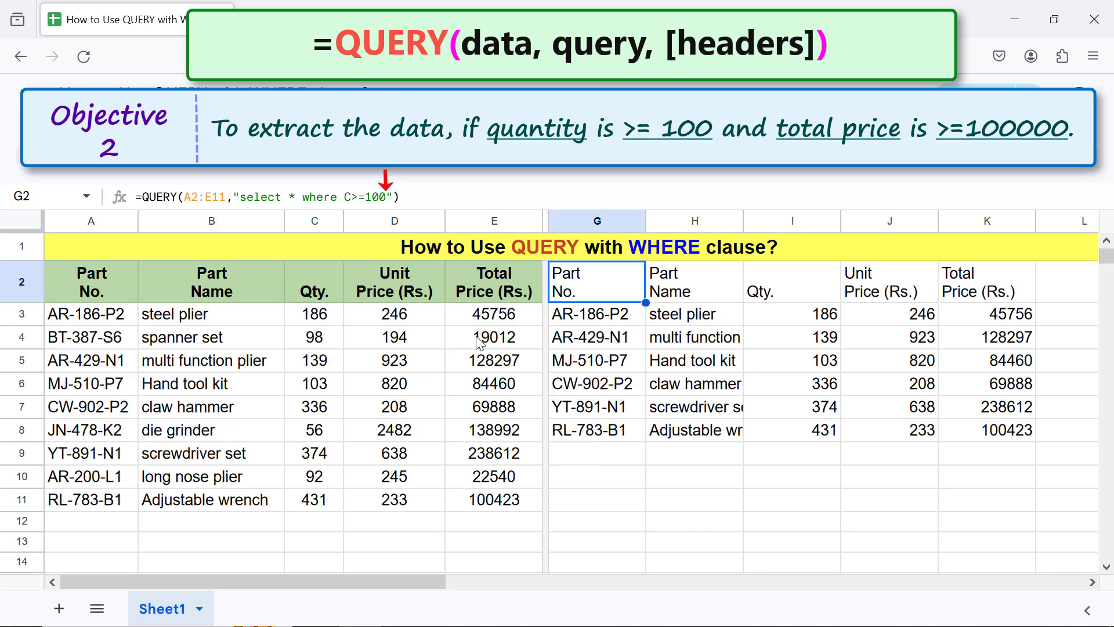
left_click(388, 197)
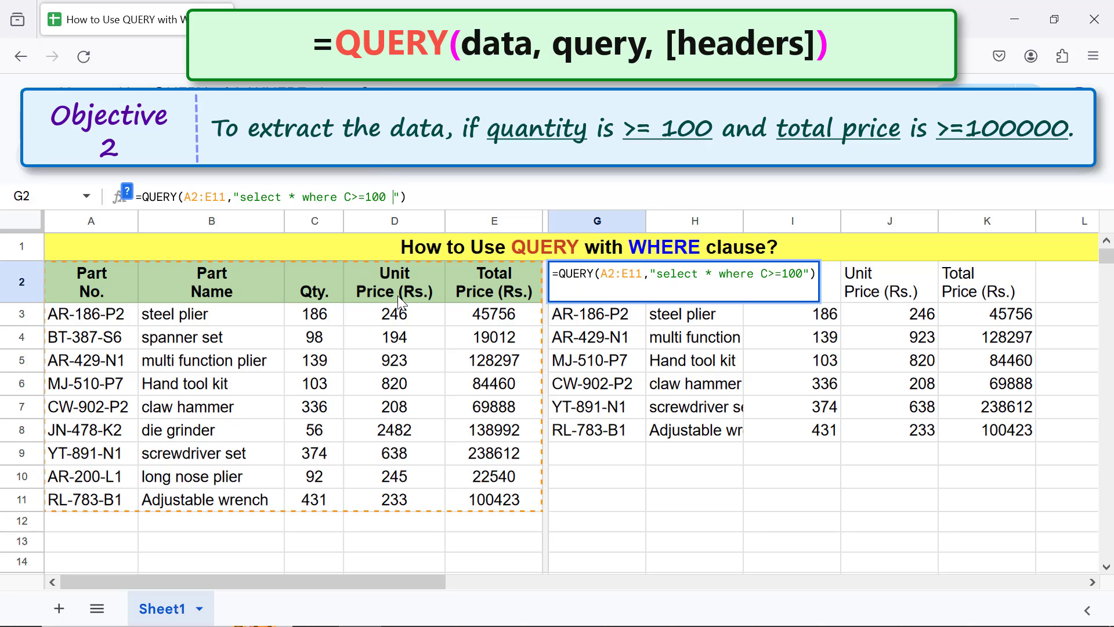
type("AND")
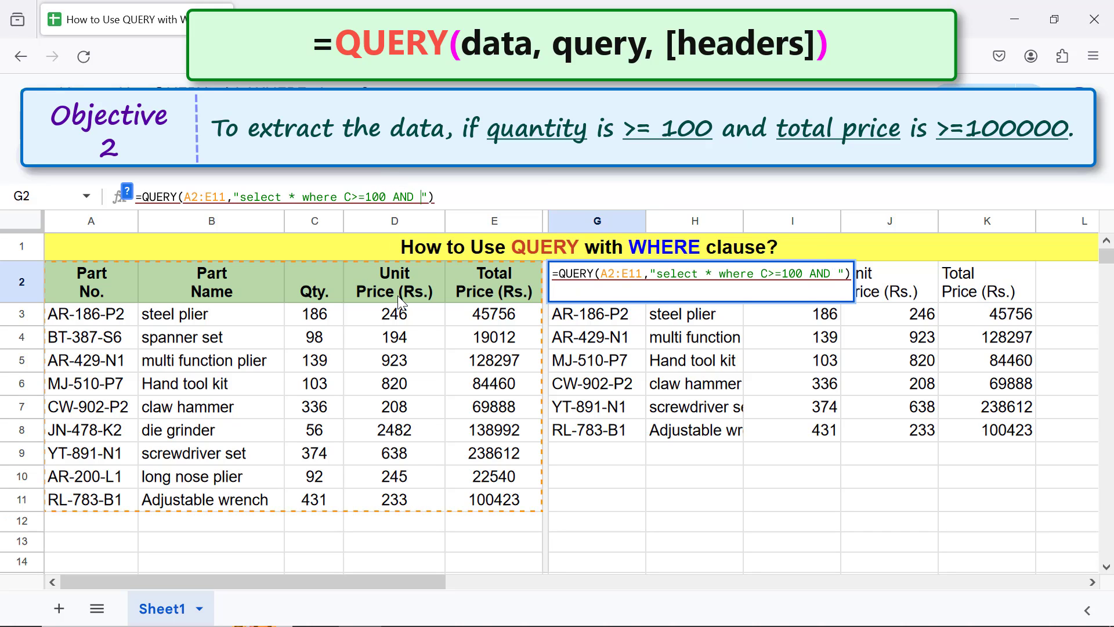
type(" E>=100000")
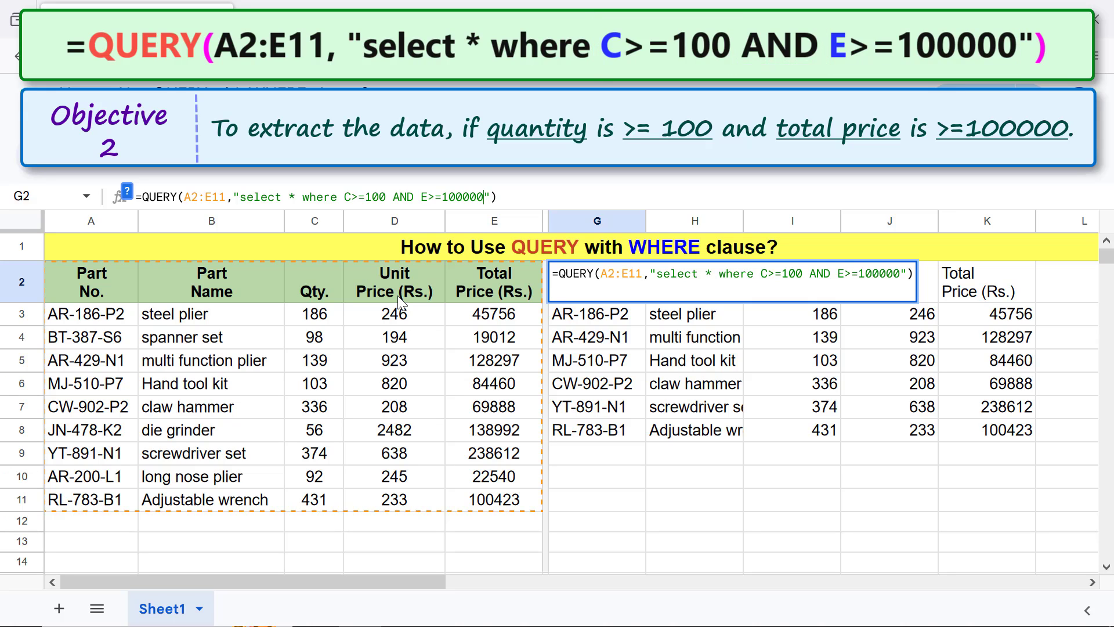
key("Return")
left_click(573, 387)
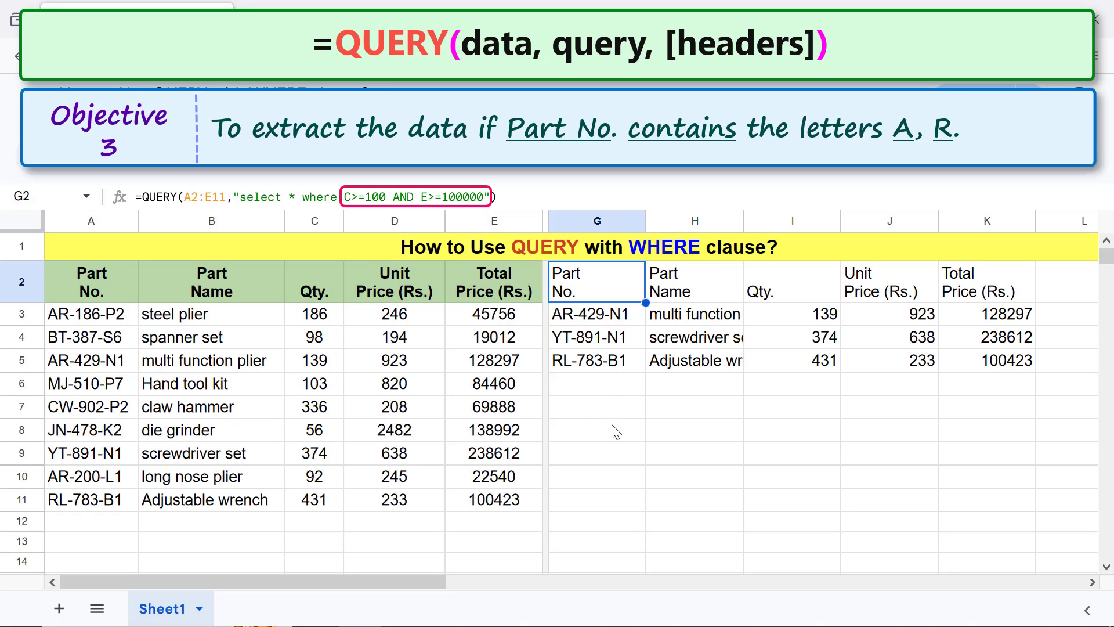
Replace both conditions in the G2 query with A contains 'AR'
left_click(362, 197)
left_click_drag(345, 197, 483, 204)
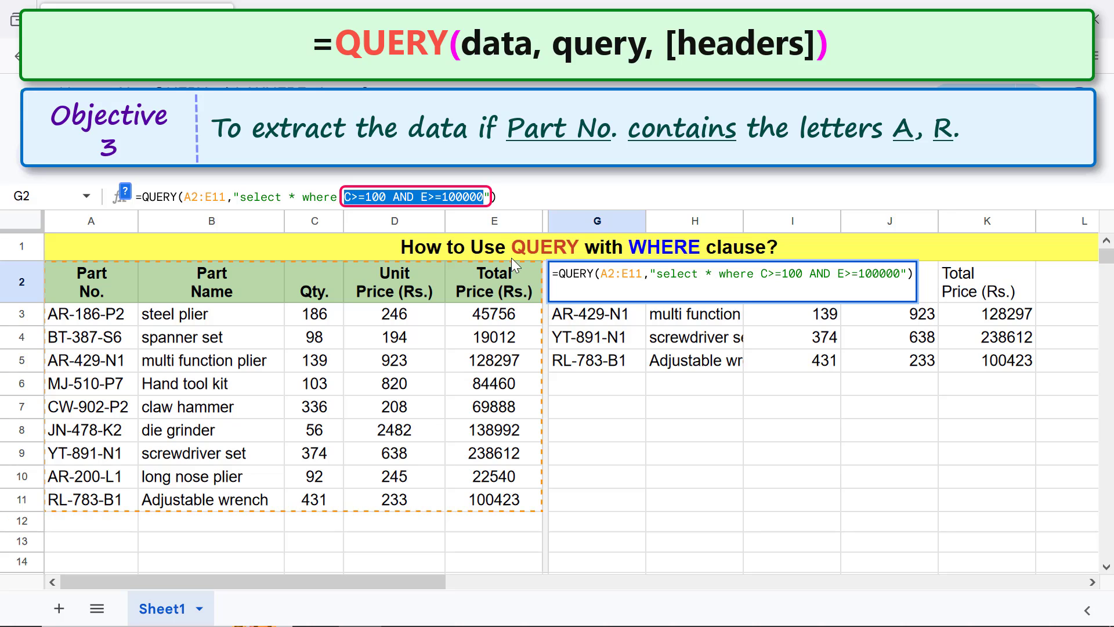
type("A")
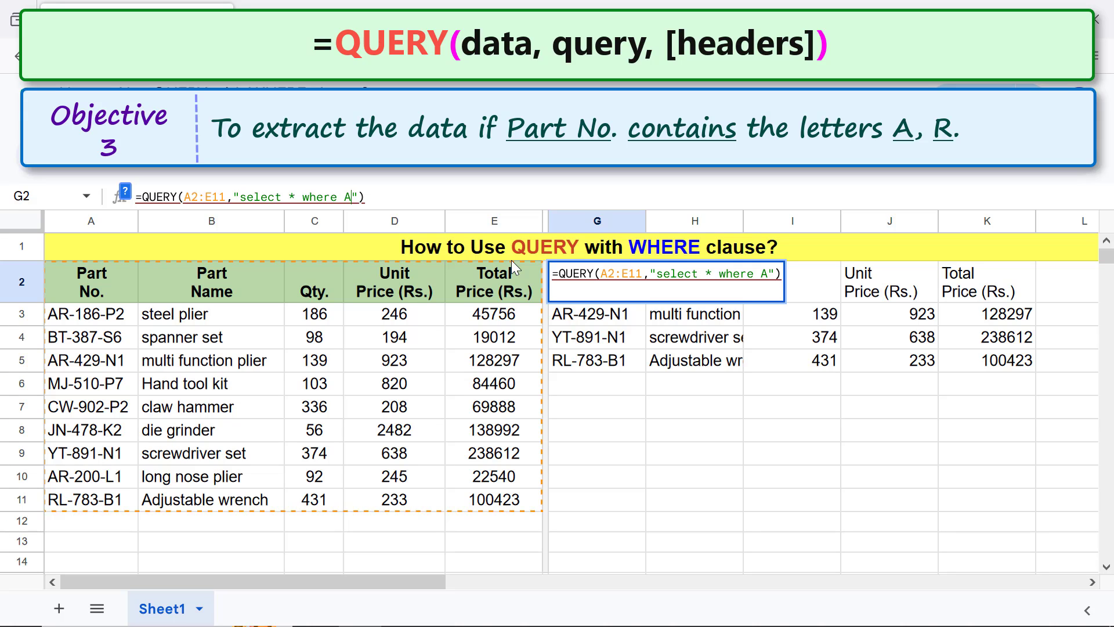
type("contains 'AR'")
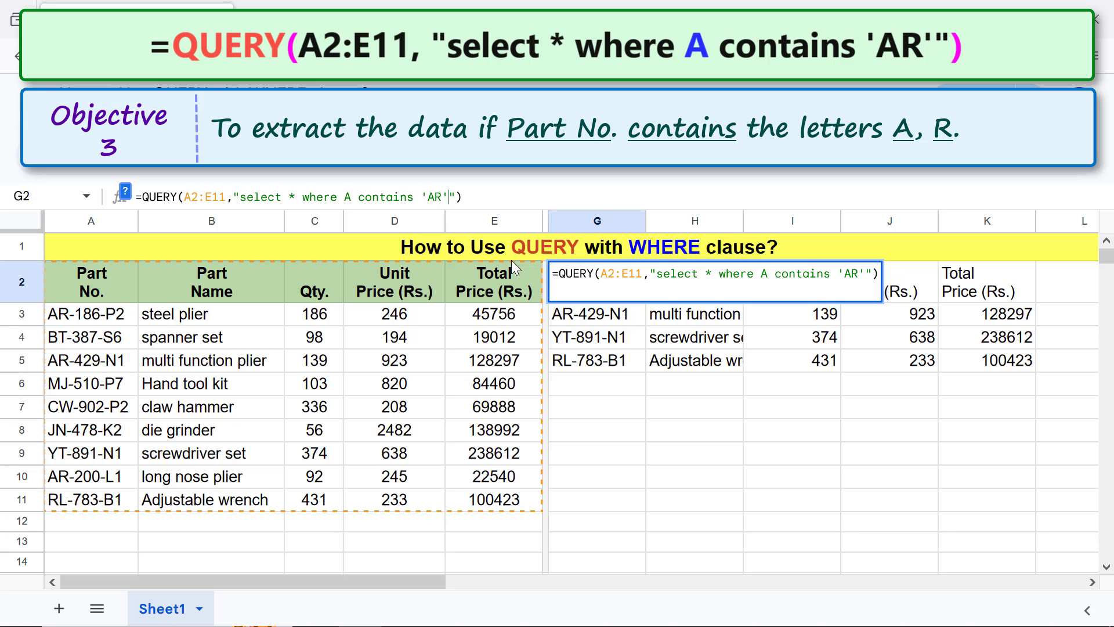
key("Return")
left_click(574, 384)
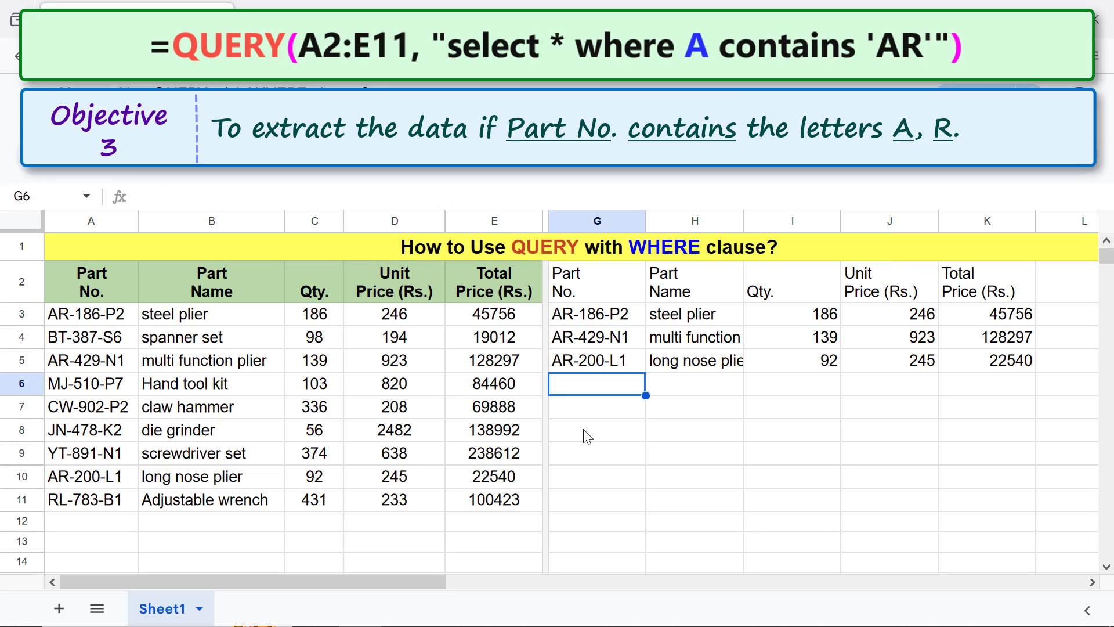